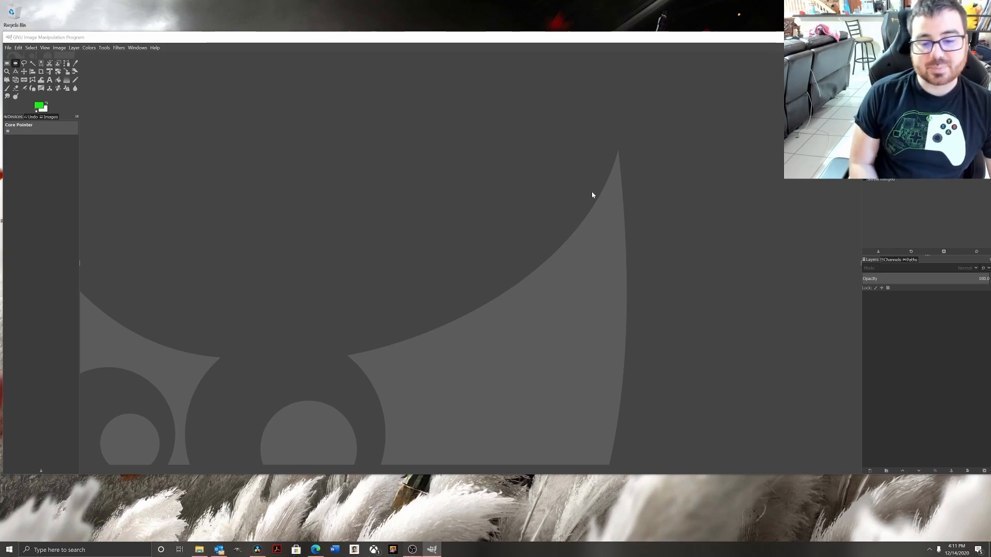
Create a new 1920x1080 image.
click(592, 186)
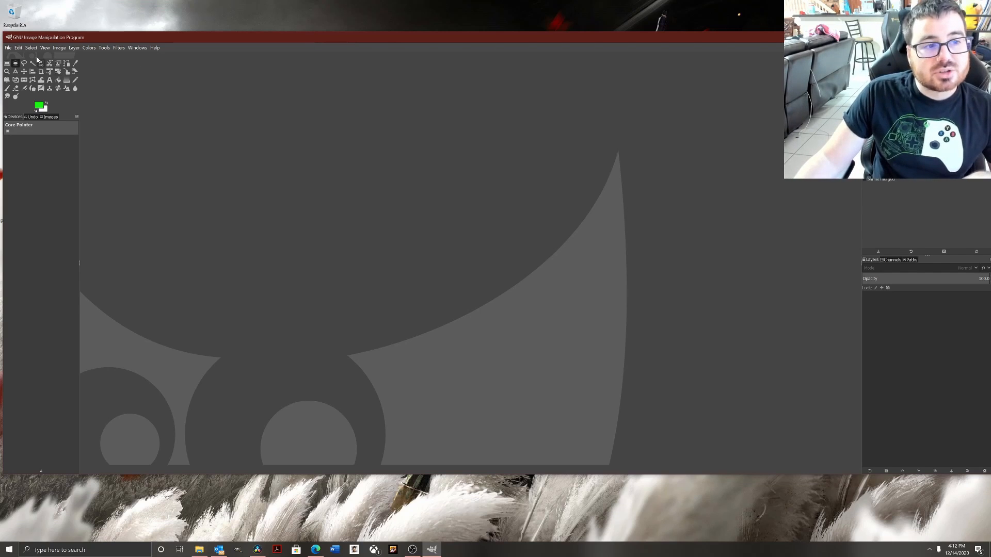
click(8, 48)
click(20, 58)
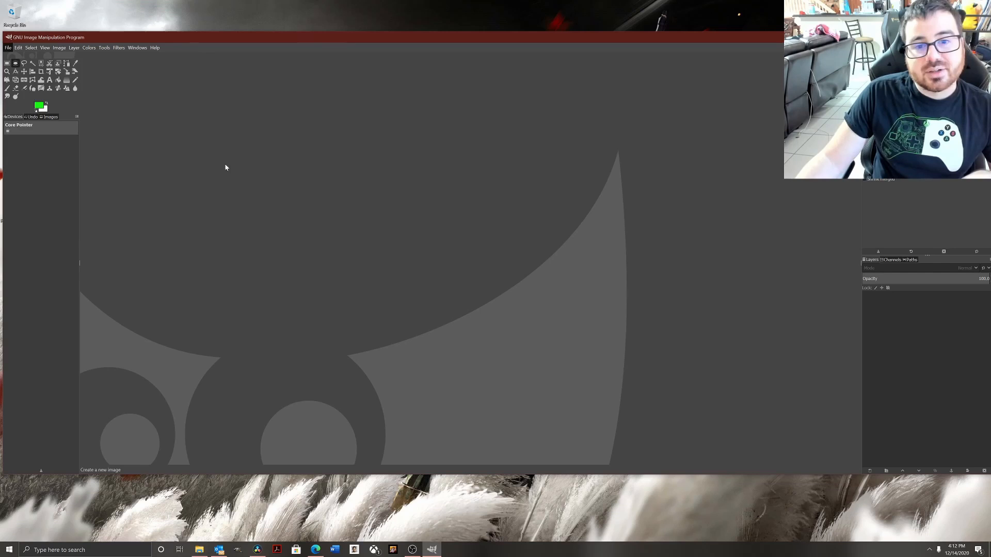
click(111, 89)
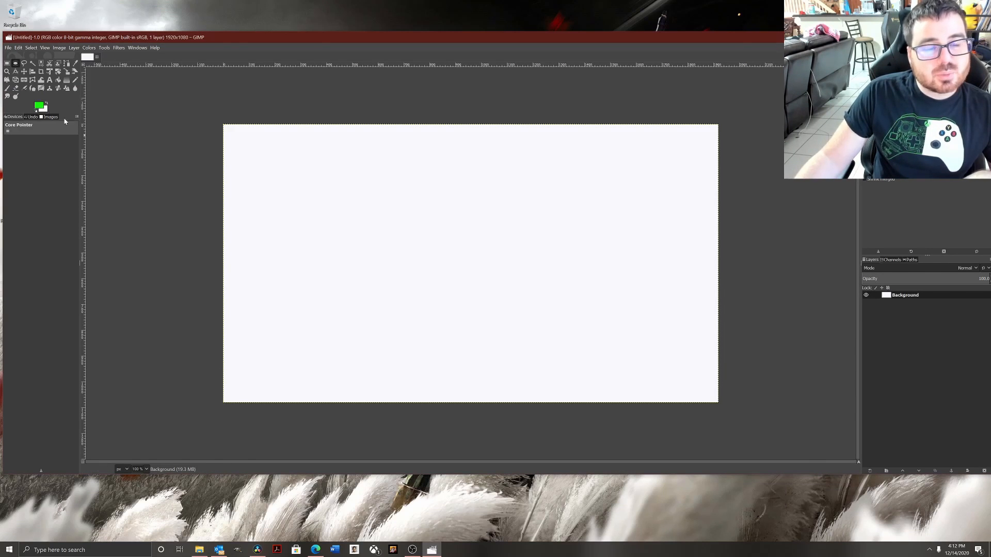
Set the foreground colour to black (070707) and bucket-fill the whole canvas with it.
click(38, 105)
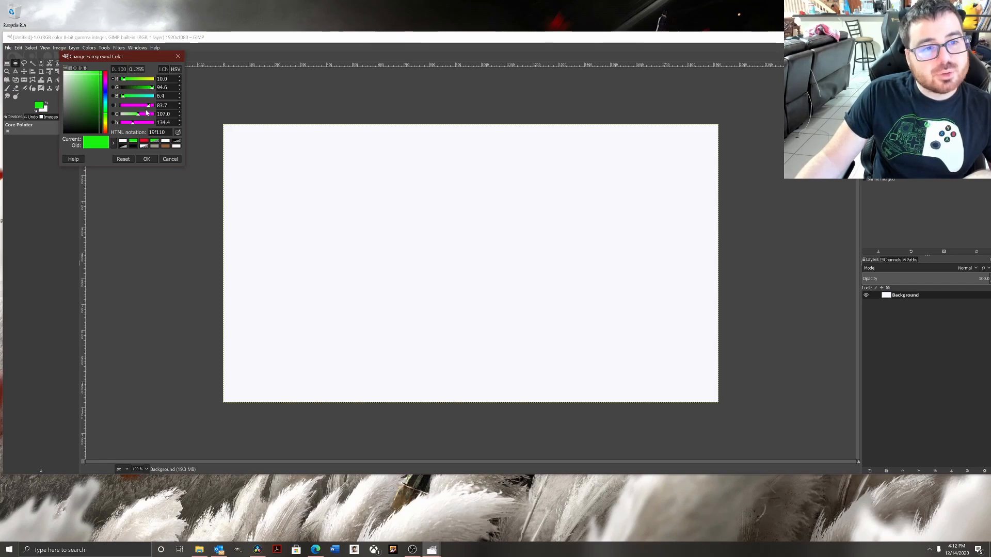
click(144, 141)
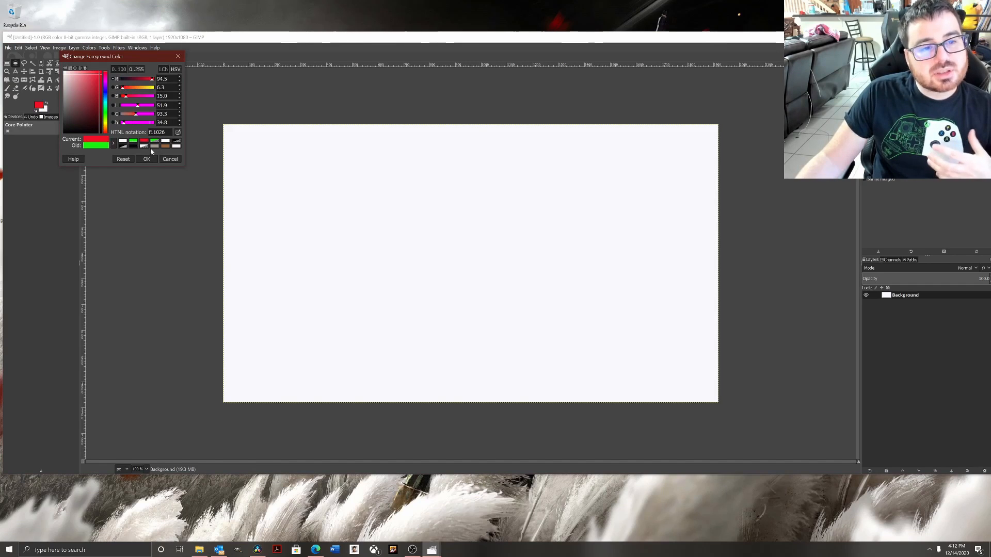
click(165, 147)
click(134, 146)
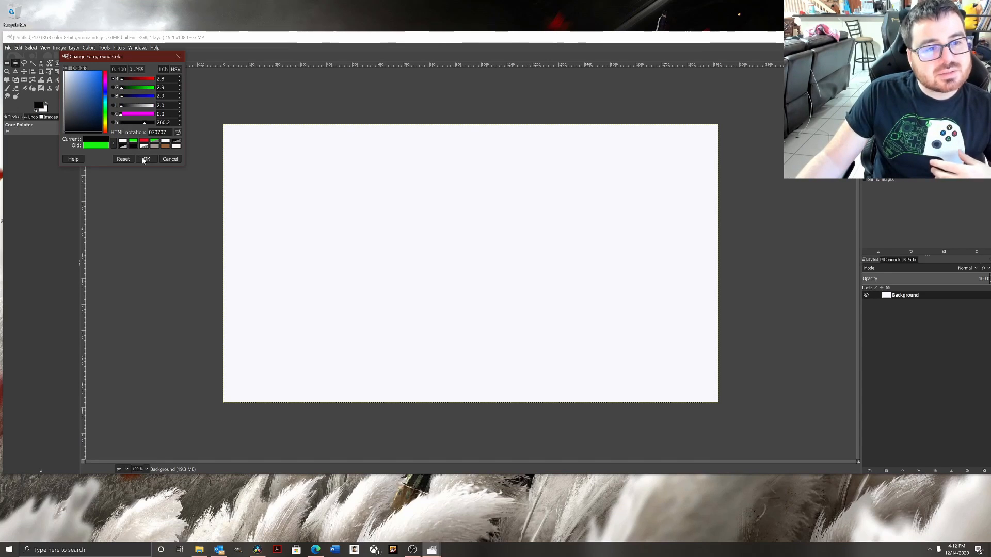
click(294, 184)
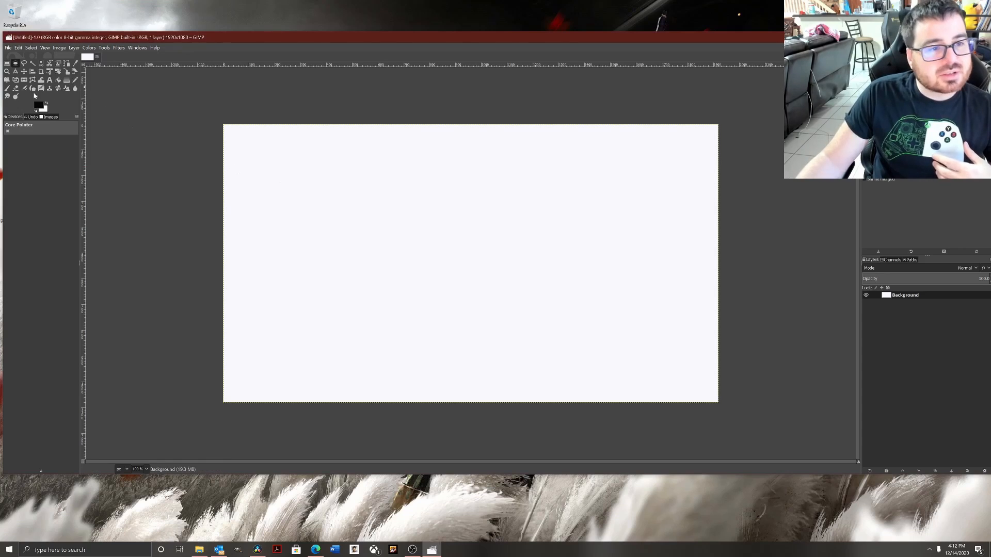
click(455, 226)
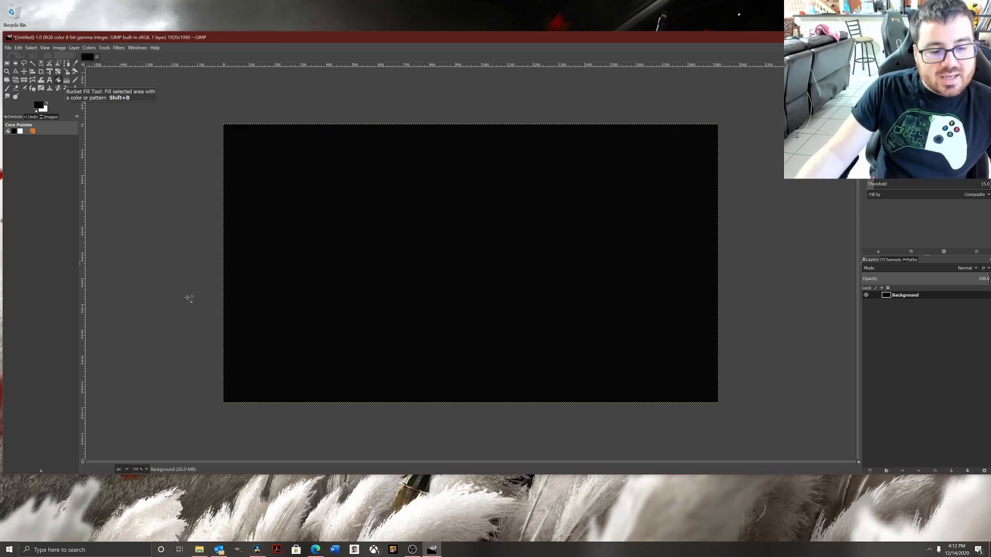
Drag the DaVinci Resolve clipart PNG from File Explorer onto the canvas as a new layer.
click(199, 549)
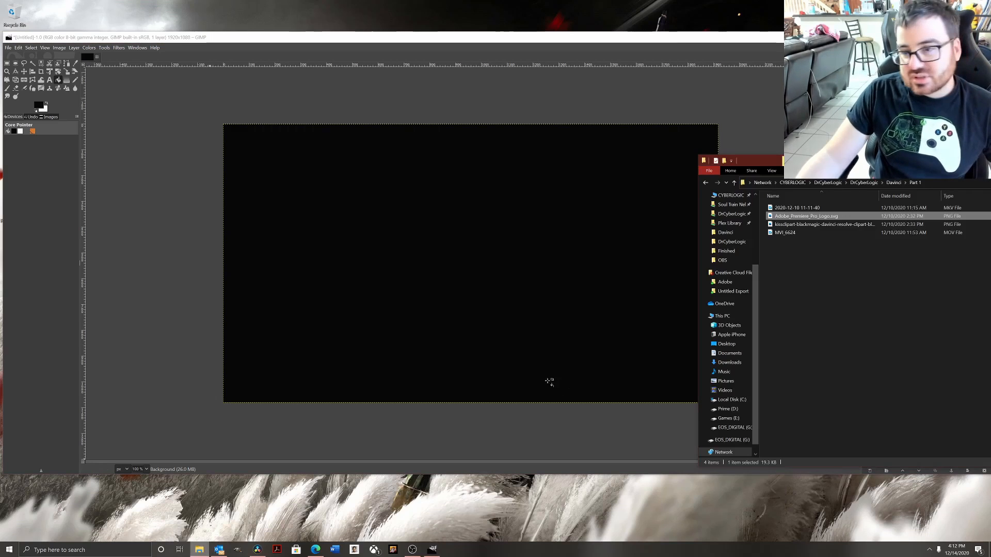
click(828, 225)
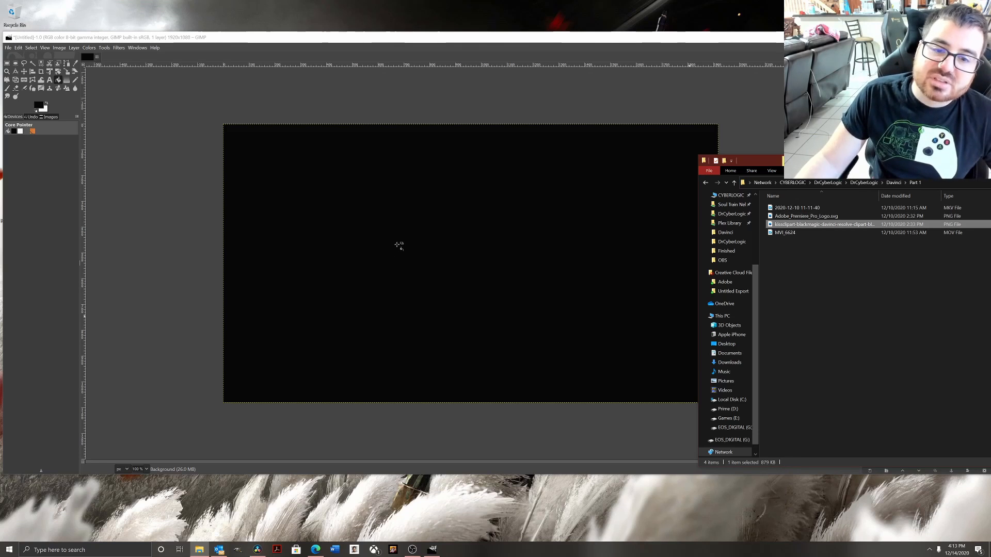
drag(399, 246, 398, 245)
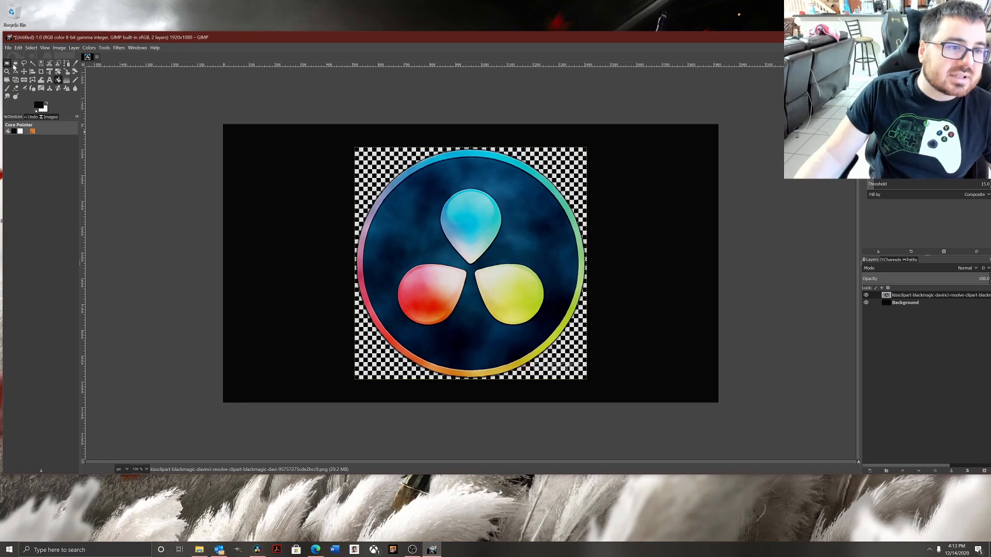
Draw an elliptical selection around the circular Resolve logo and cut it.
click(16, 64)
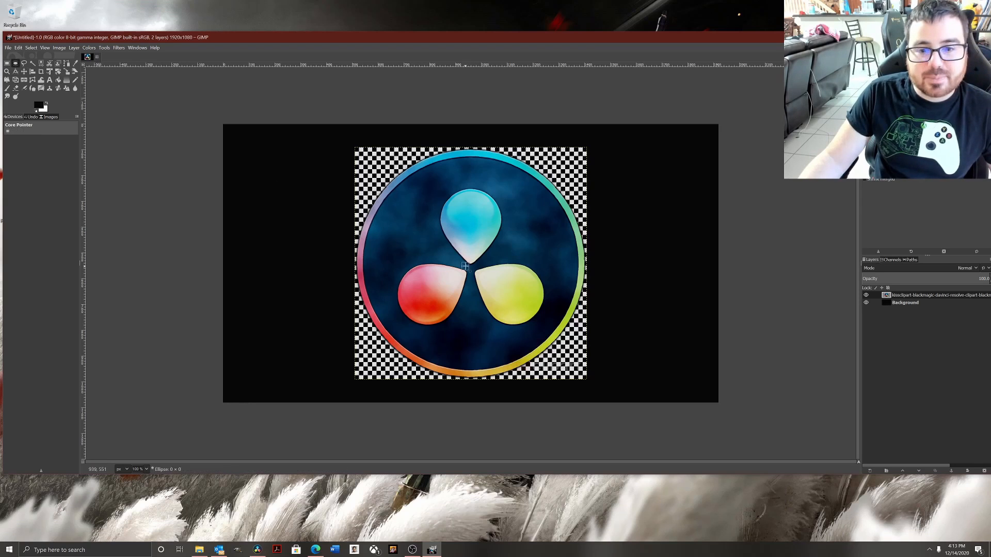
click(470, 266)
drag(470, 266, 380, 159)
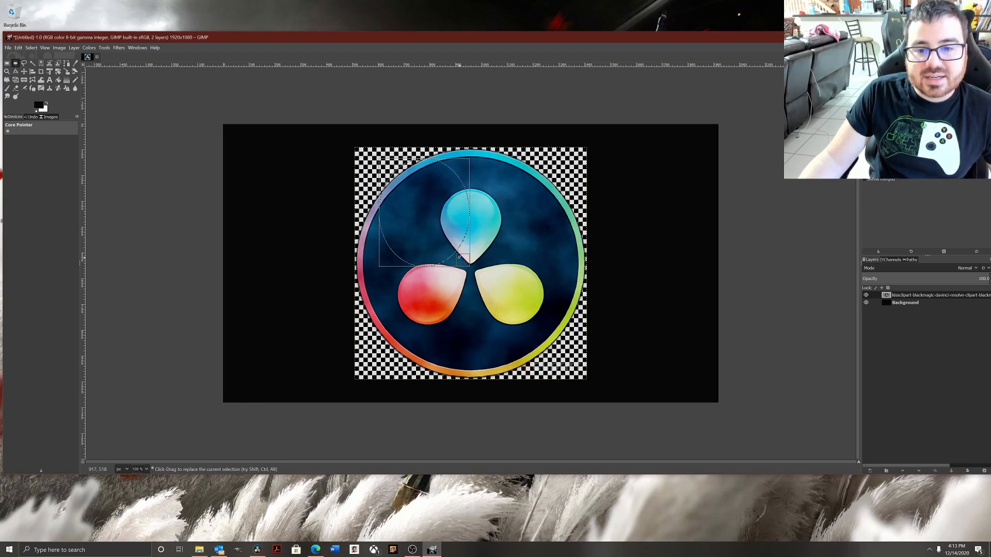
drag(459, 258, 575, 365)
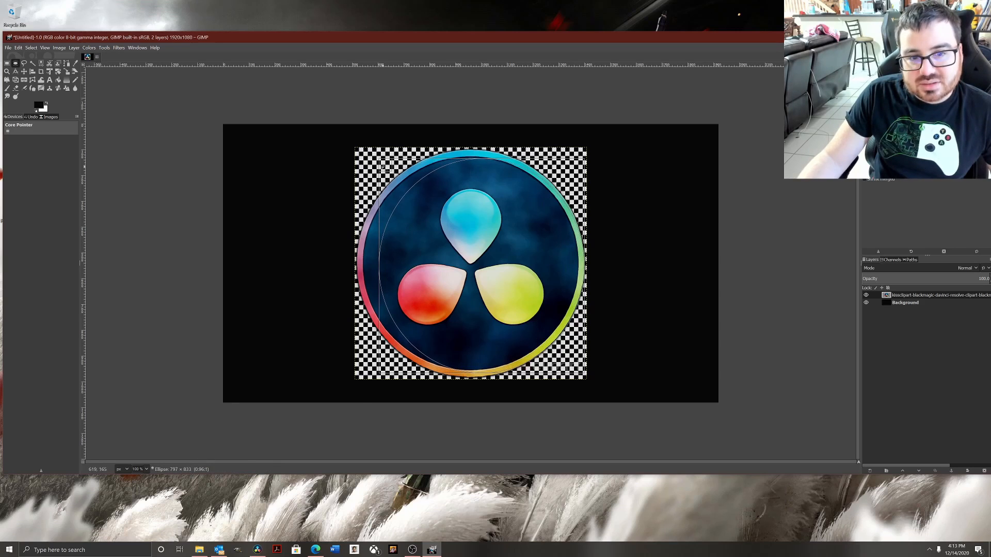
drag(383, 166, 361, 156)
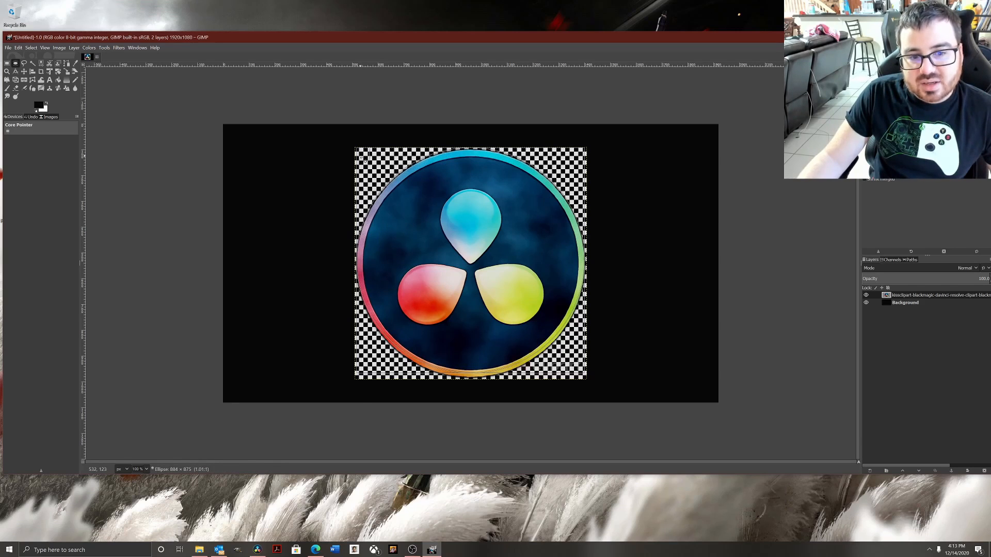
drag(472, 370, 470, 376)
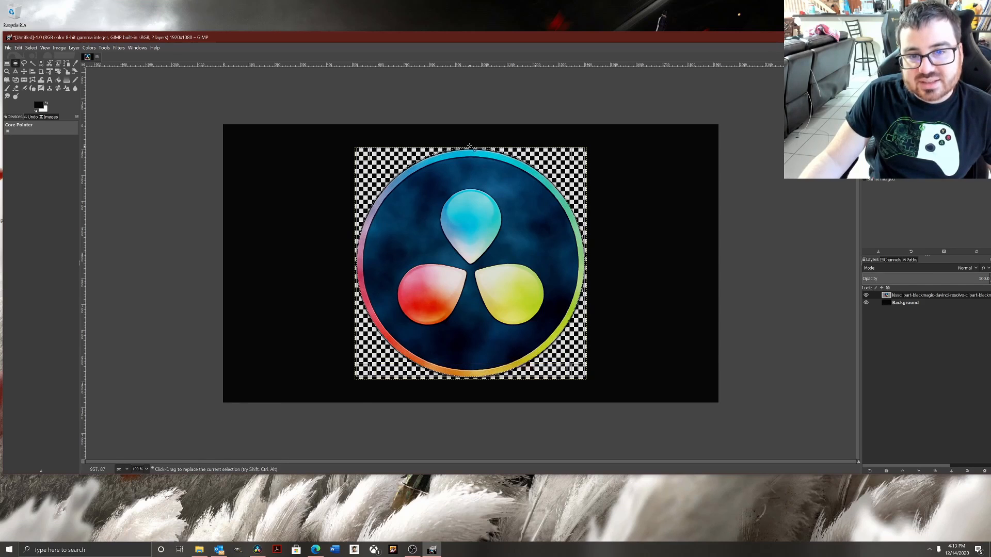
drag(467, 150, 467, 152)
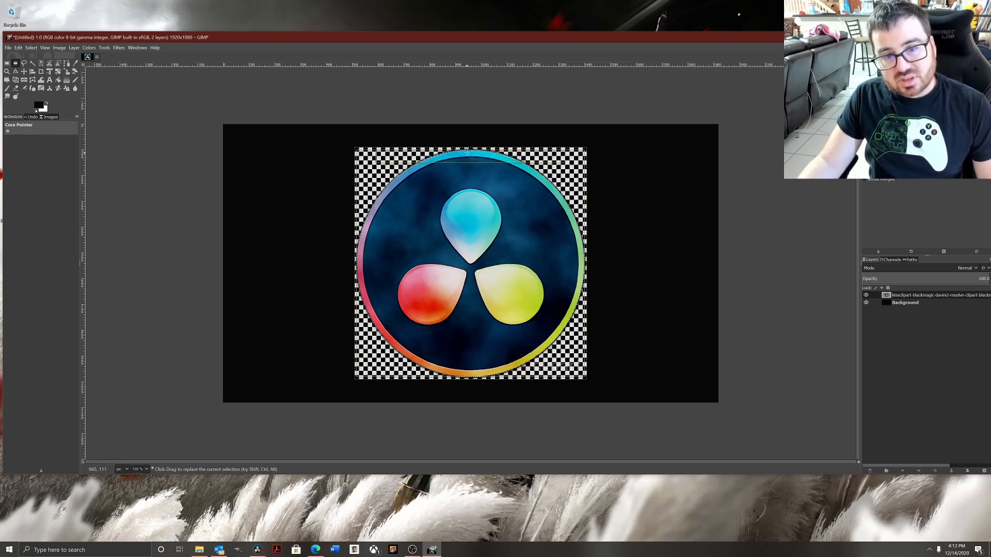
key(ctrl+x)
Delete the clipart layer and paste the cut circular logo back onto the image.
right_click(896, 296)
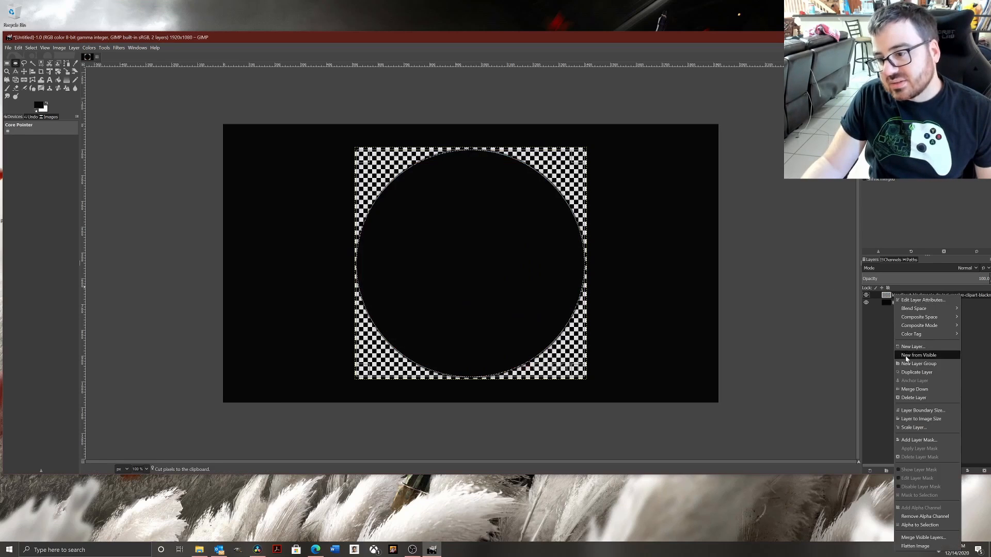
click(912, 398)
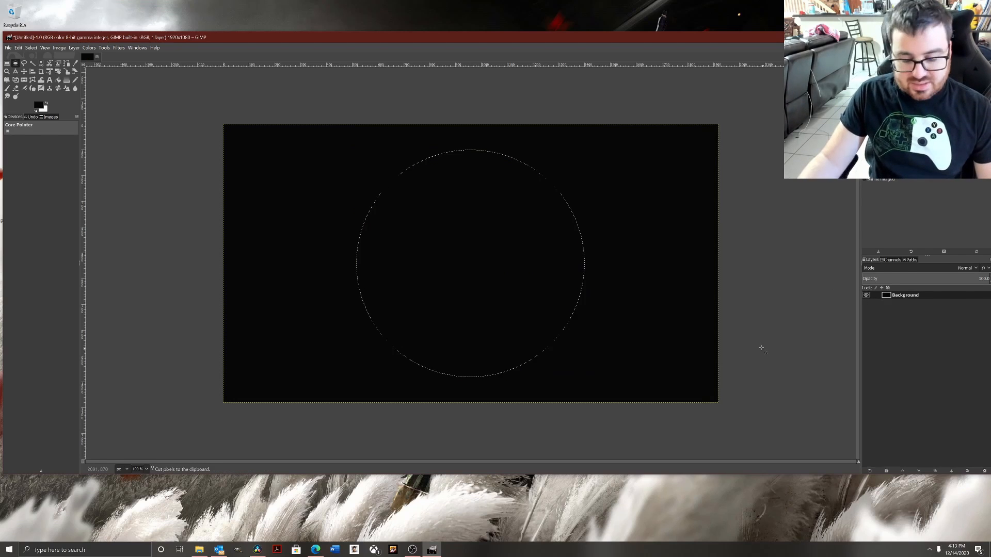
key(ctrl+v)
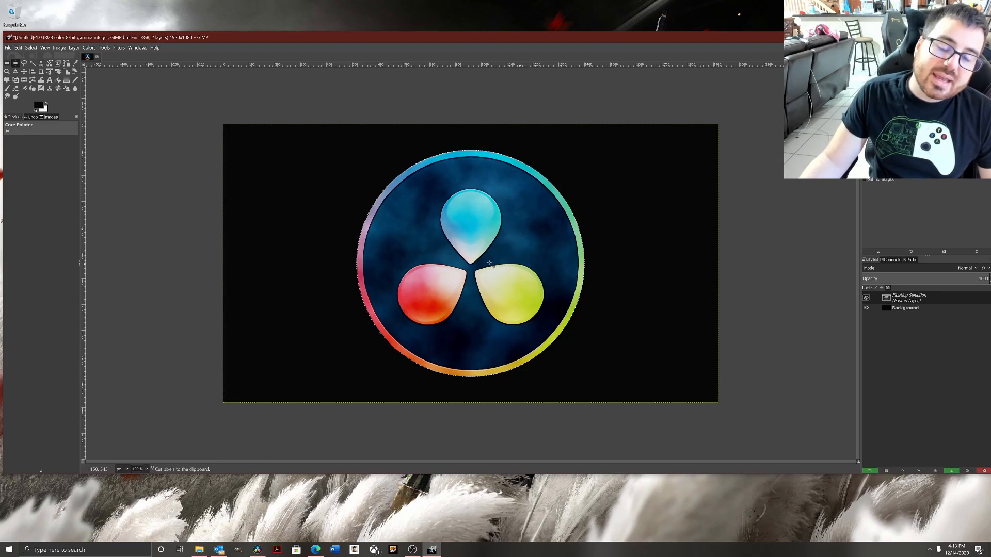
Drag the thumbs-up emoji PNG 715ewvP5Z0L.png from the Part 2 folder onto the canvas.
key(alt+Tab)
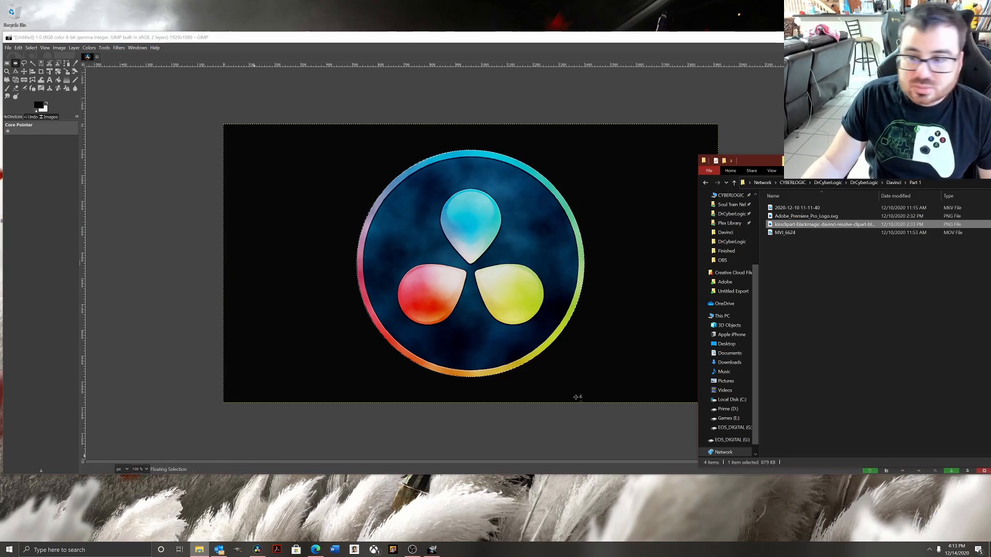
click(893, 183)
double_click(779, 216)
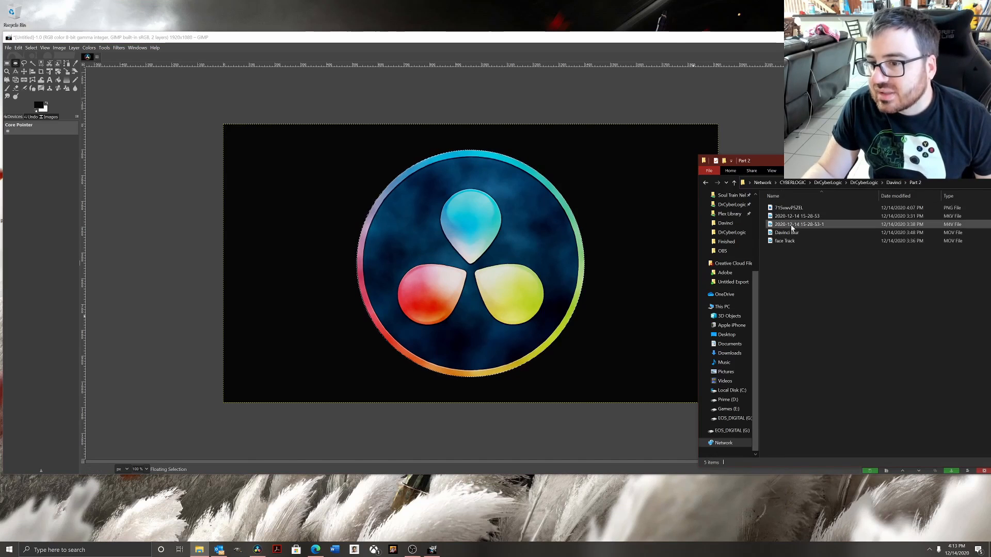
drag(788, 207, 656, 210)
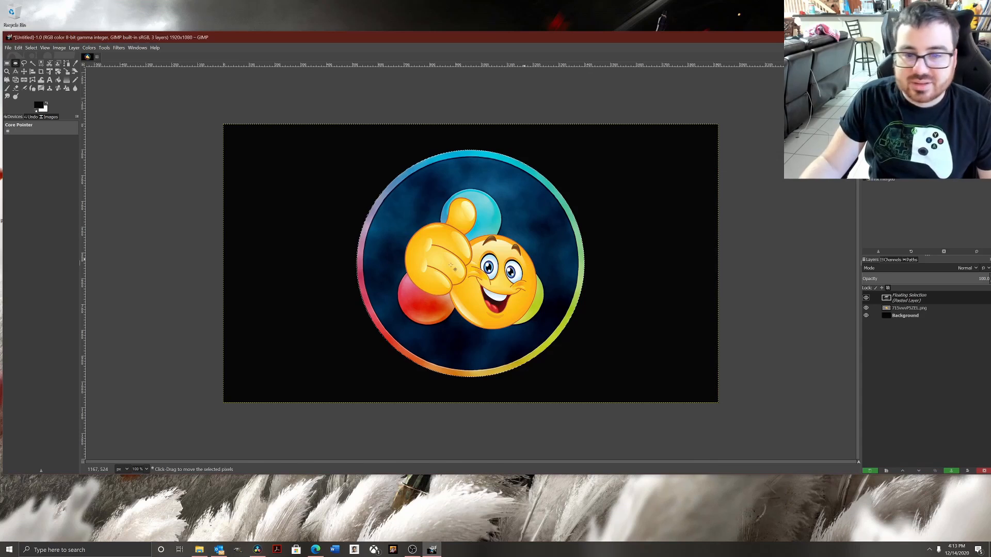
Shift the pasted logo slightly left and turn the floating selection into a new layer.
key(m)
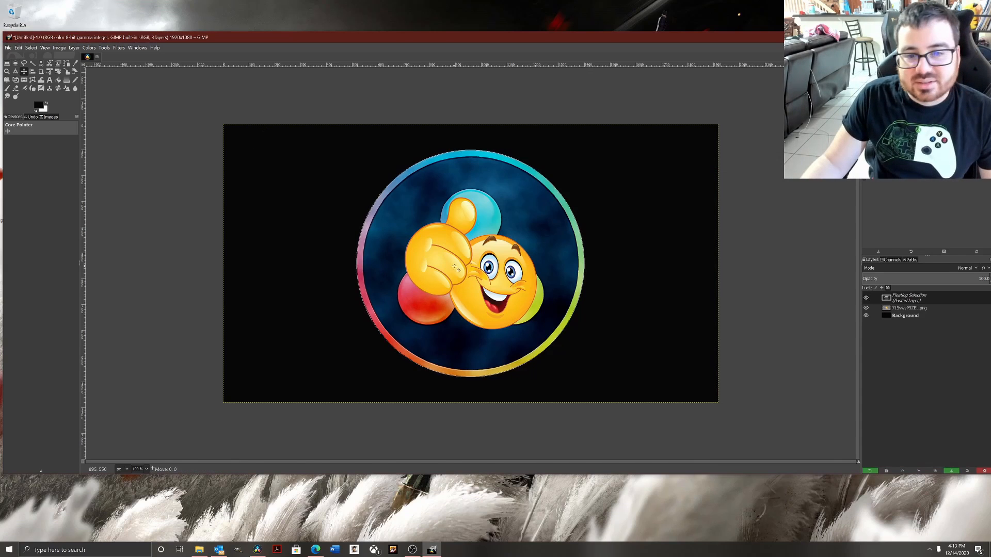
mouse_move(458, 269)
mouse_down()
mouse_move(585, 269)
mouse_move(441, 269)
mouse_up()
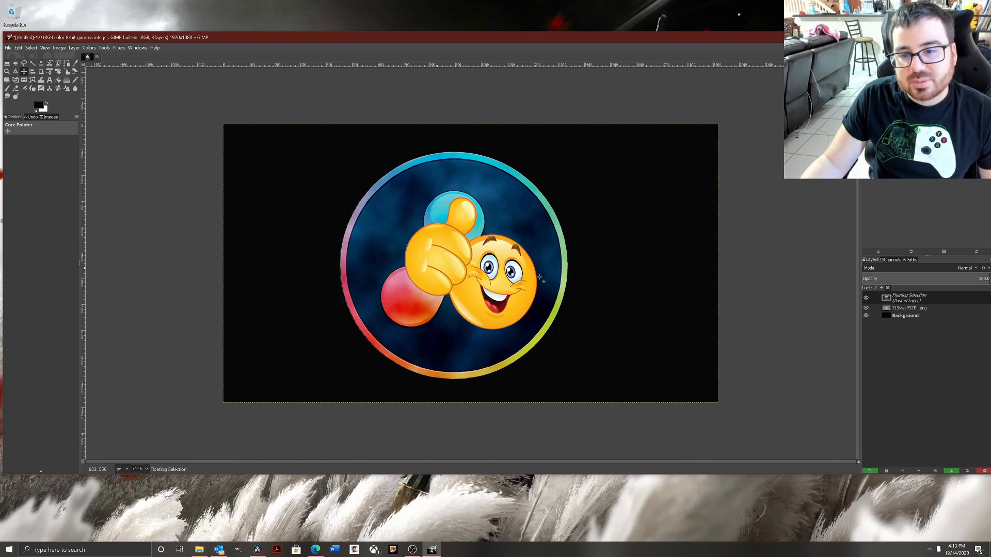
click(913, 309)
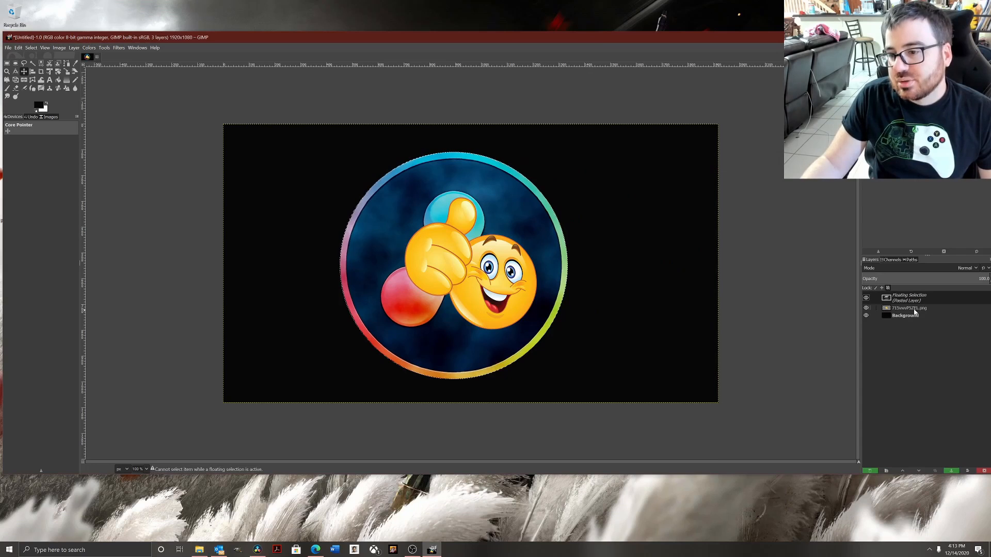
right_click(914, 311)
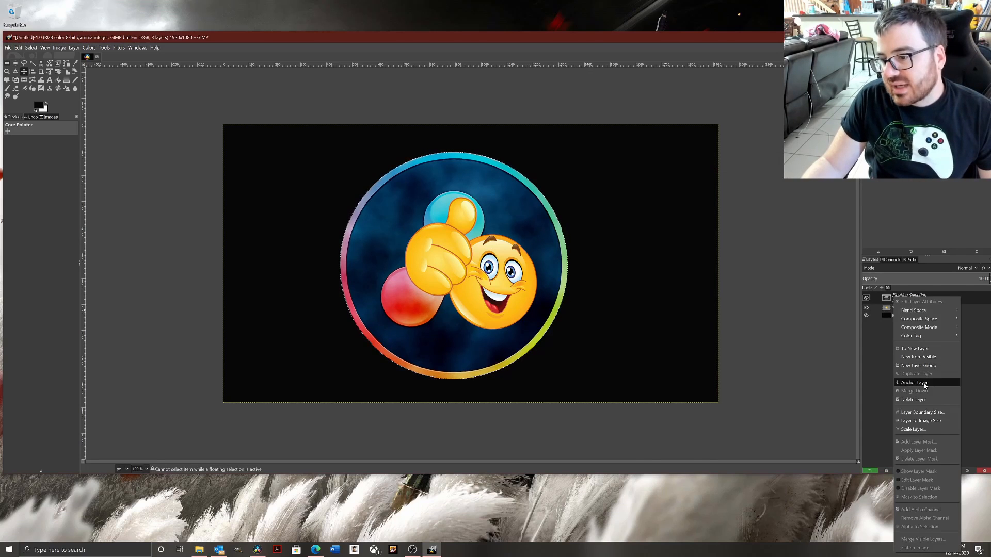
click(914, 349)
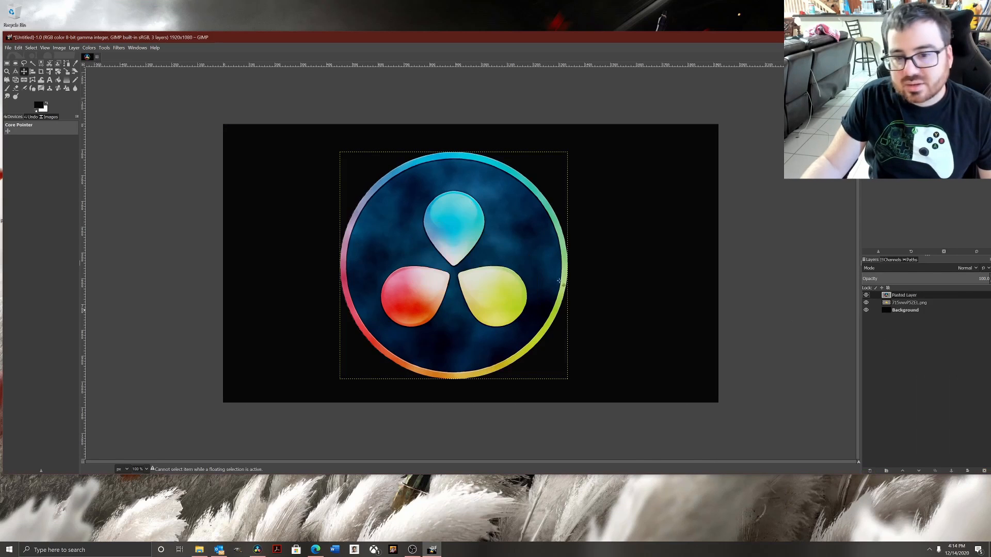
Move the emoji layer above the pasted logo layer in the layer stack.
click(898, 303)
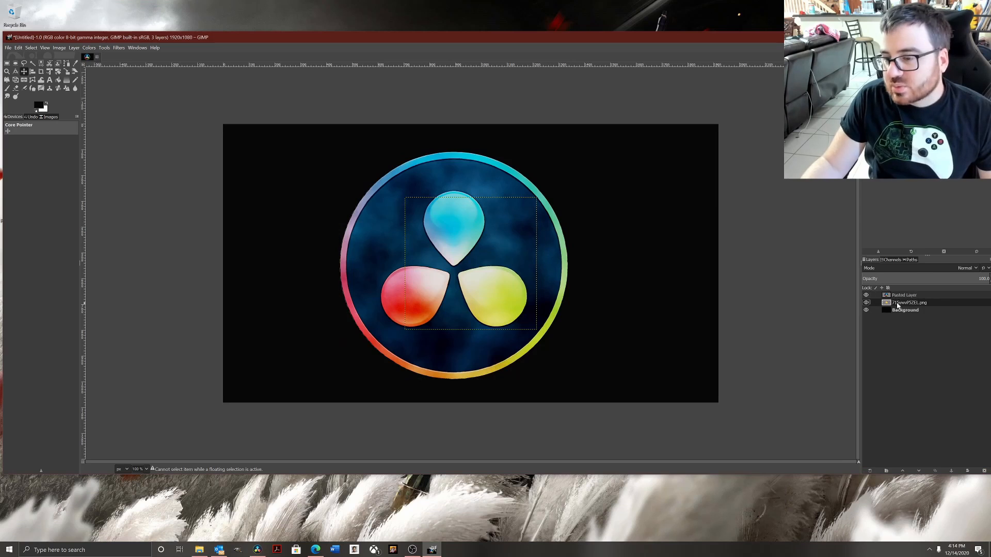
click(900, 296)
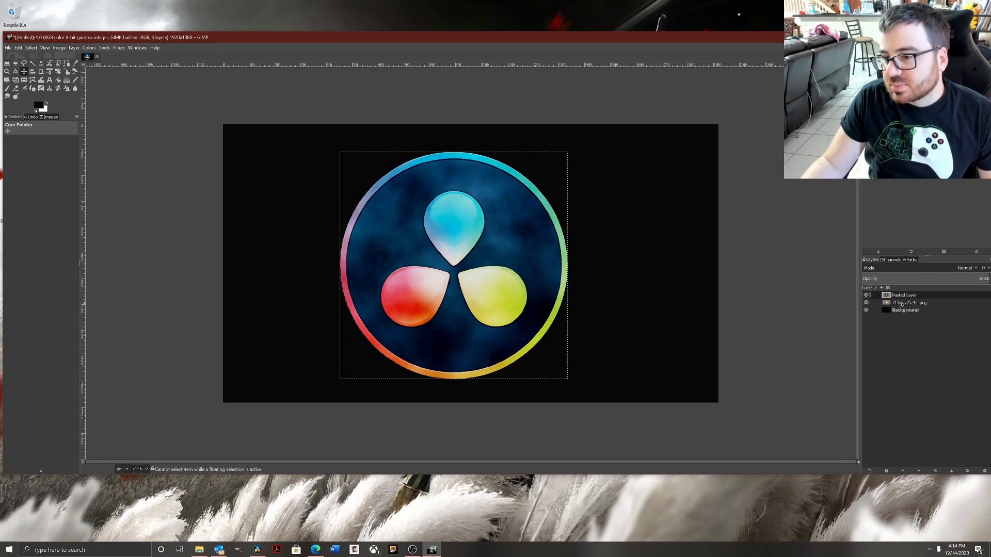
drag(901, 308, 901, 309)
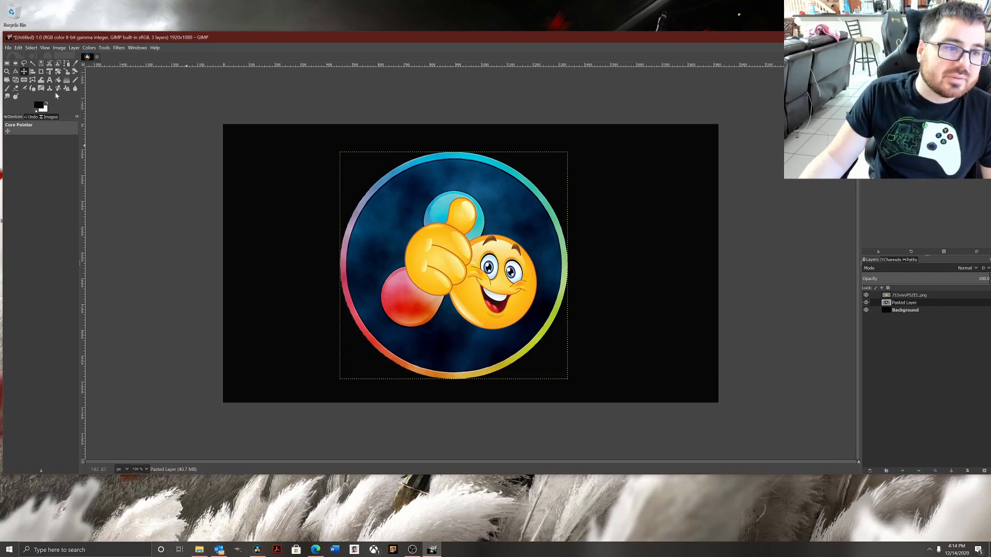
Move the Resolve logo to the left side and the emoji to the upper right of the canvas.
click(23, 71)
drag(418, 258, 316, 263)
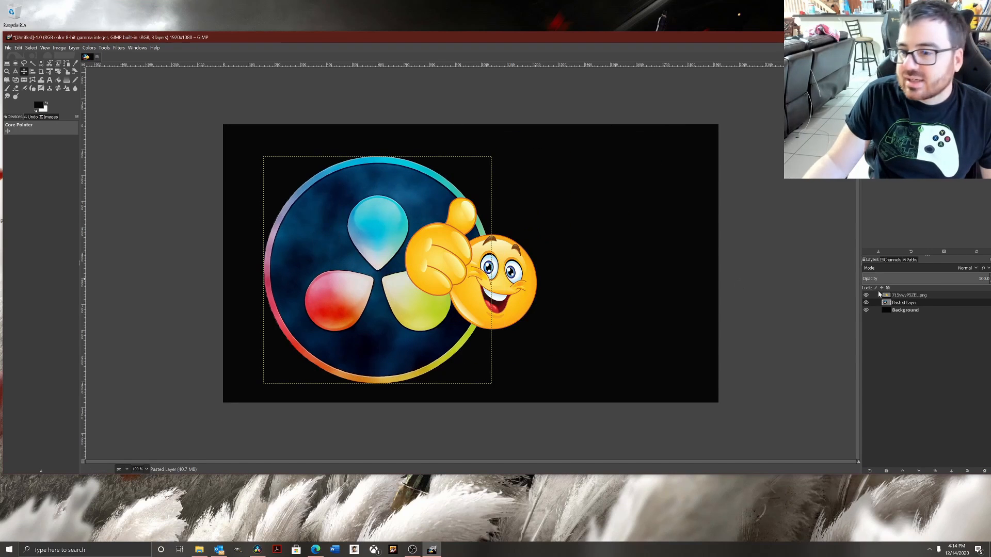
click(893, 298)
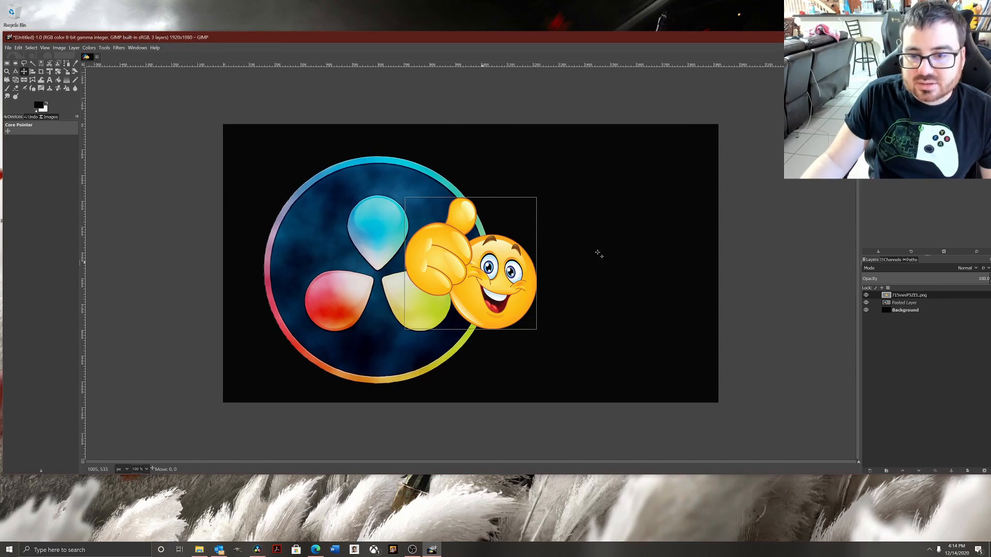
drag(474, 282, 593, 222)
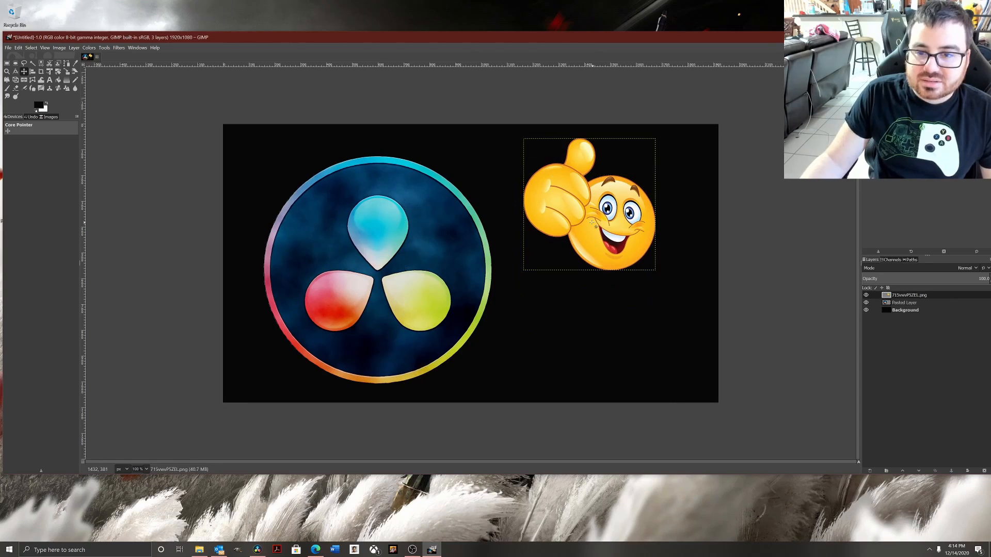
Switch to the Text tool and set the foreground color to red.
click(49, 79)
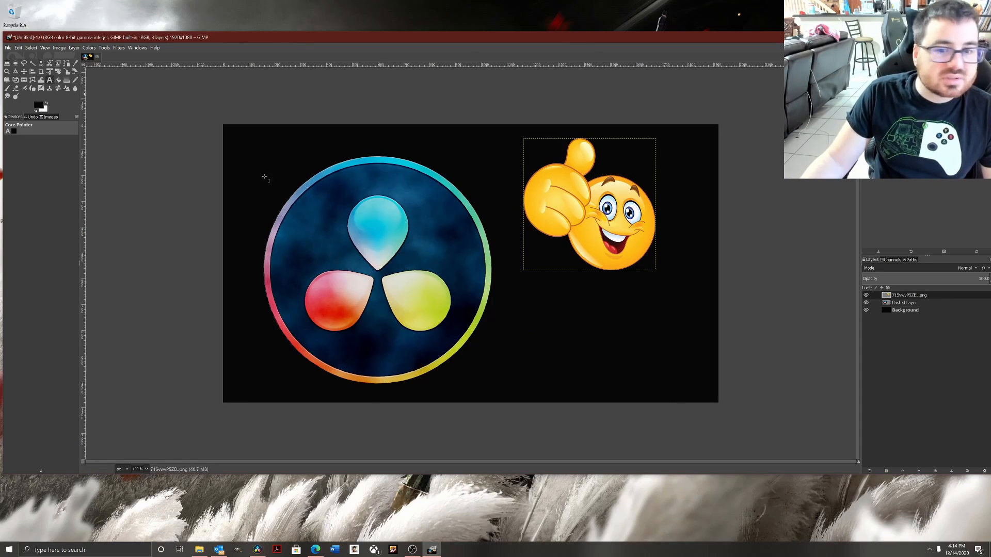
click(36, 107)
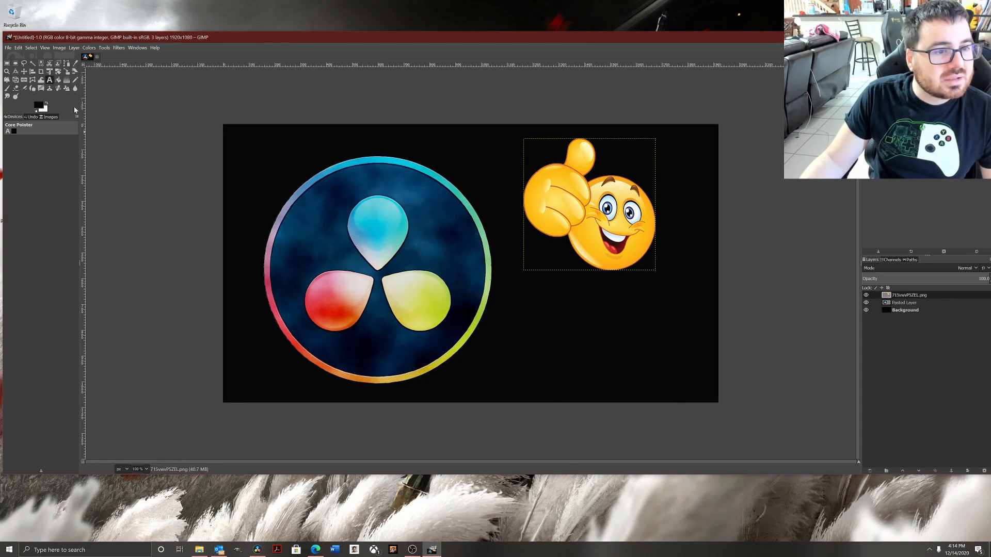
click(155, 141)
click(146, 159)
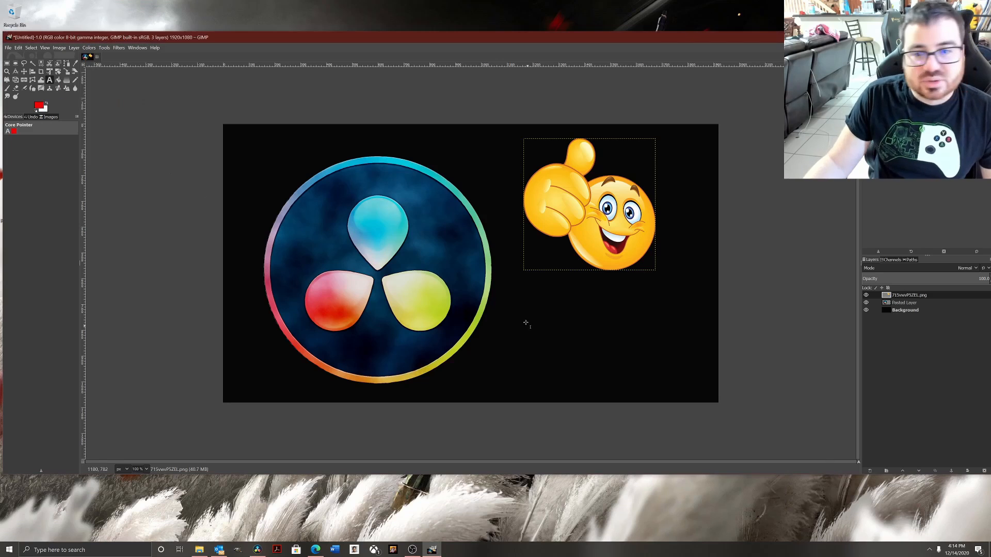
Draw a text box below the emoji and paste the title "How to blur with Davinci" in Arial Bold 136 px.
drag(499, 294, 629, 346)
drag(597, 304, 689, 370)
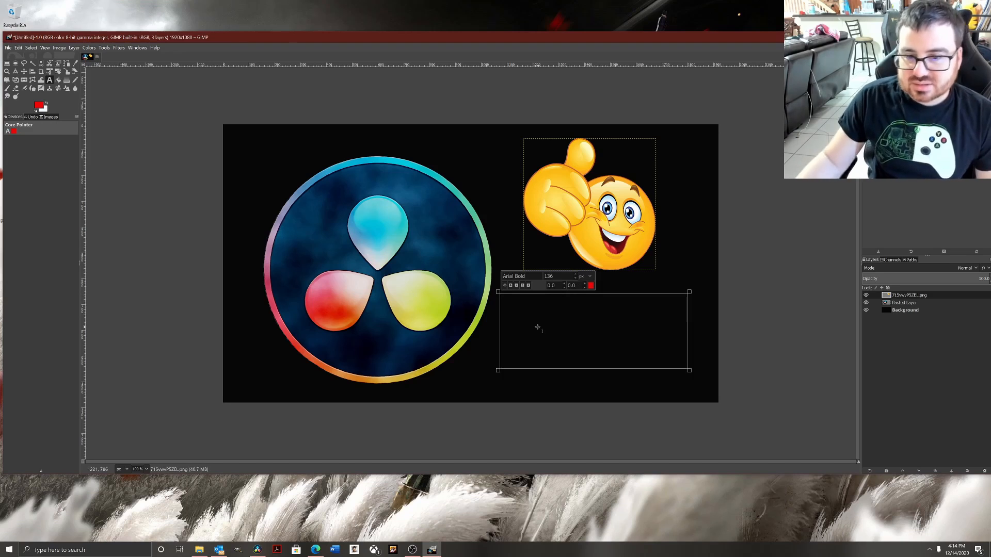
text(H)
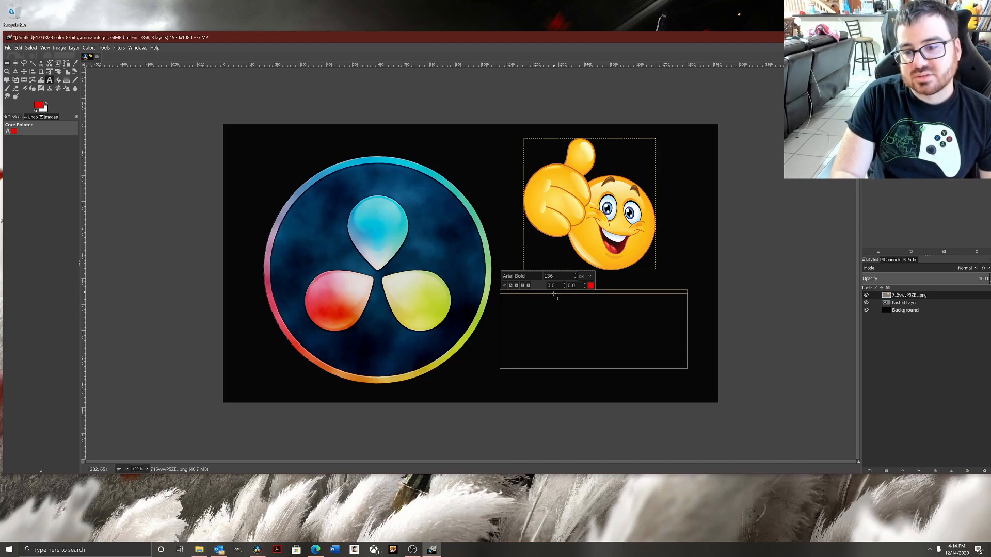
key(ctrl+v)
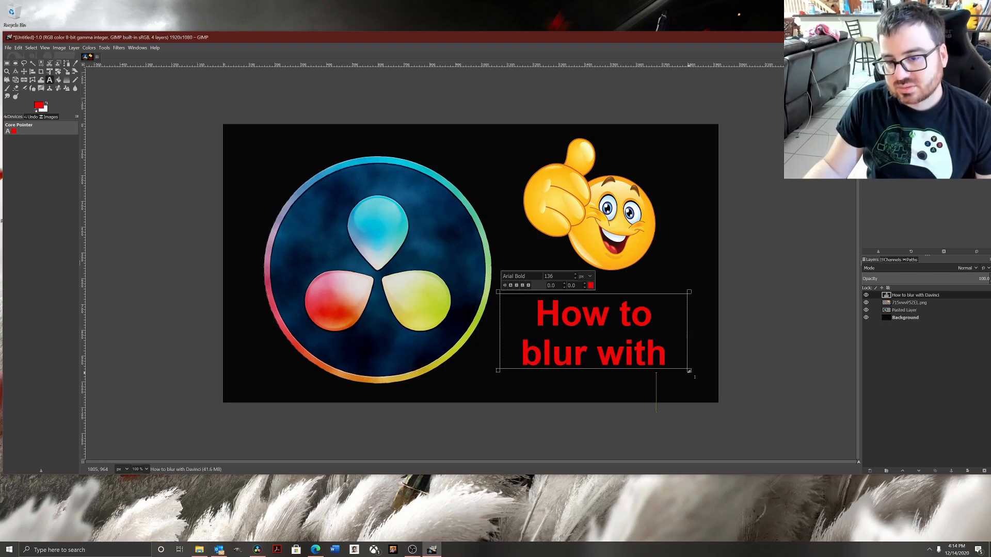
Enlarge the text box, extending it right and left toward the logo, so the title fits on two lines.
drag(691, 372, 715, 401)
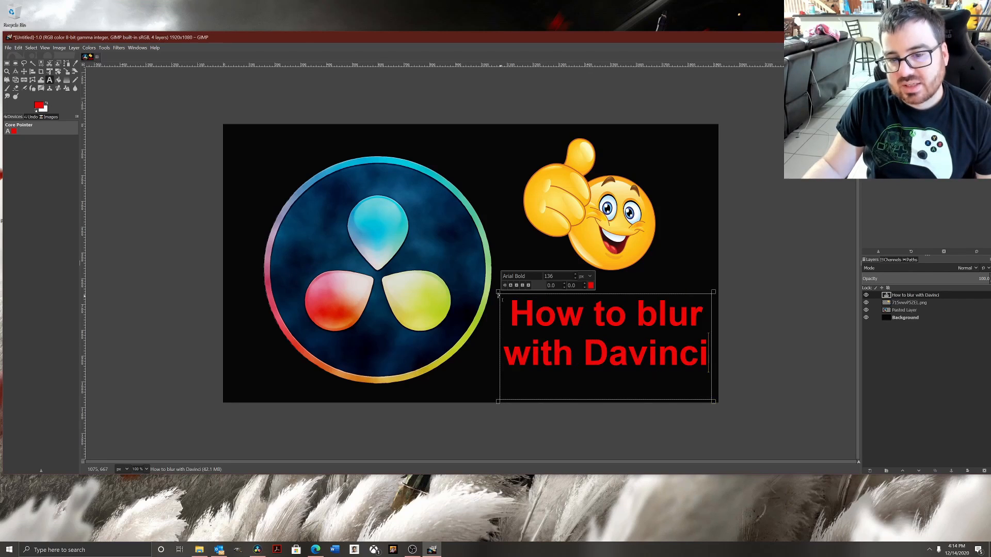
drag(498, 292, 475, 290)
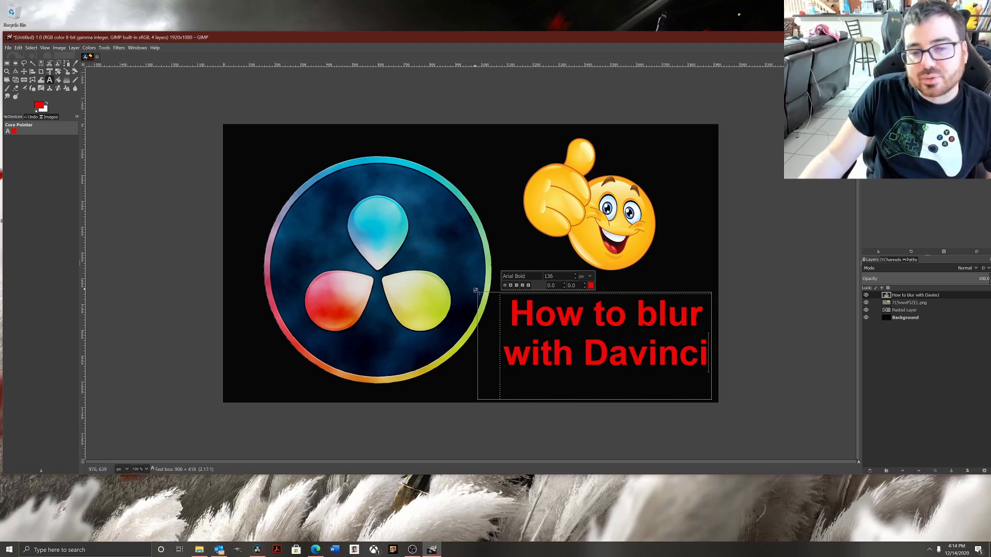
drag(475, 290, 475, 289)
click(493, 223)
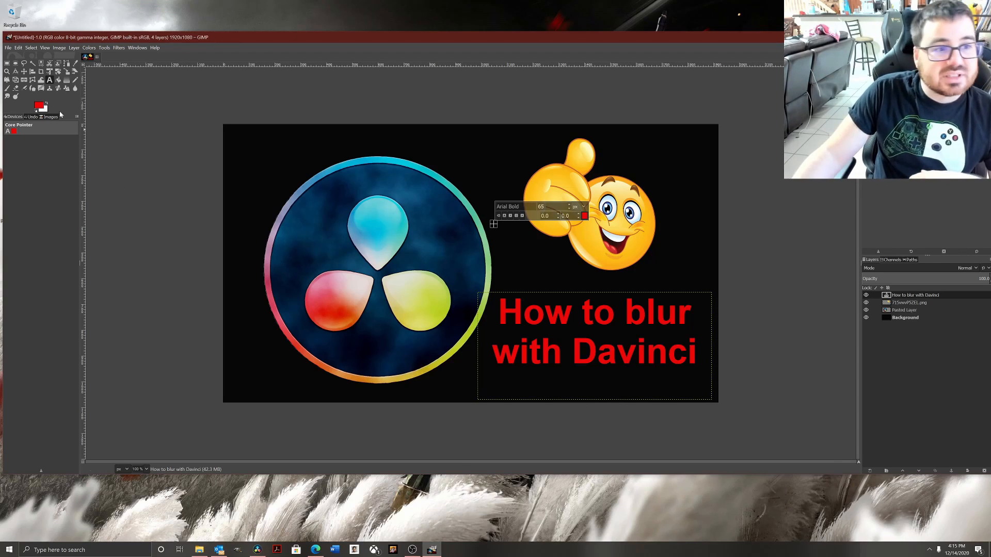
Open the Edit menu.
click(8, 48)
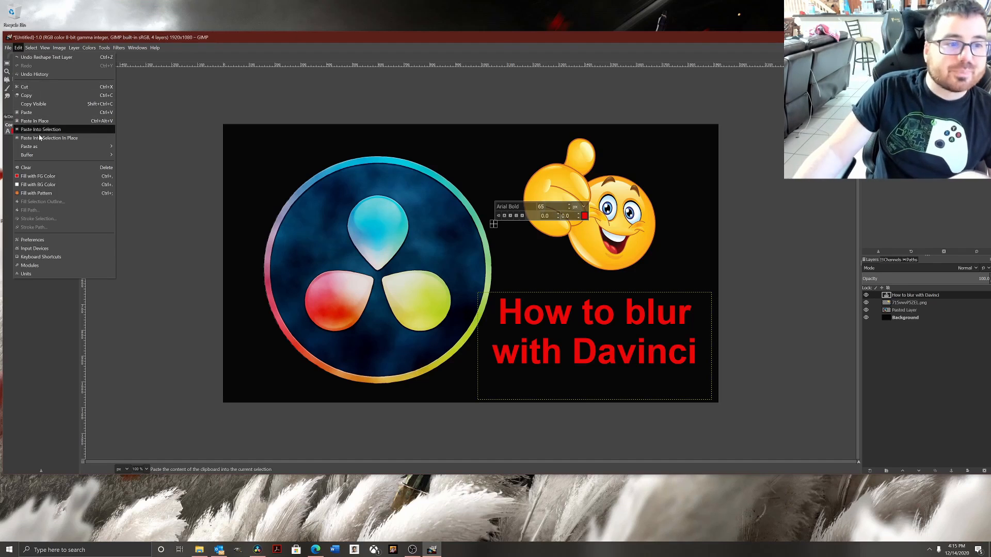